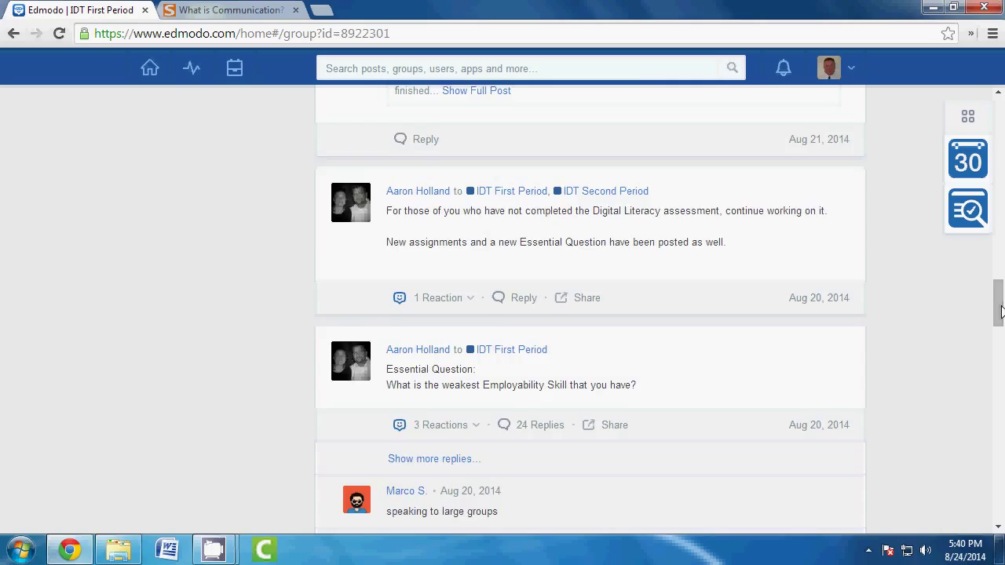
- Review the notifications about due assignments and close the list
left_click_drag(1000, 306, 999, 95)
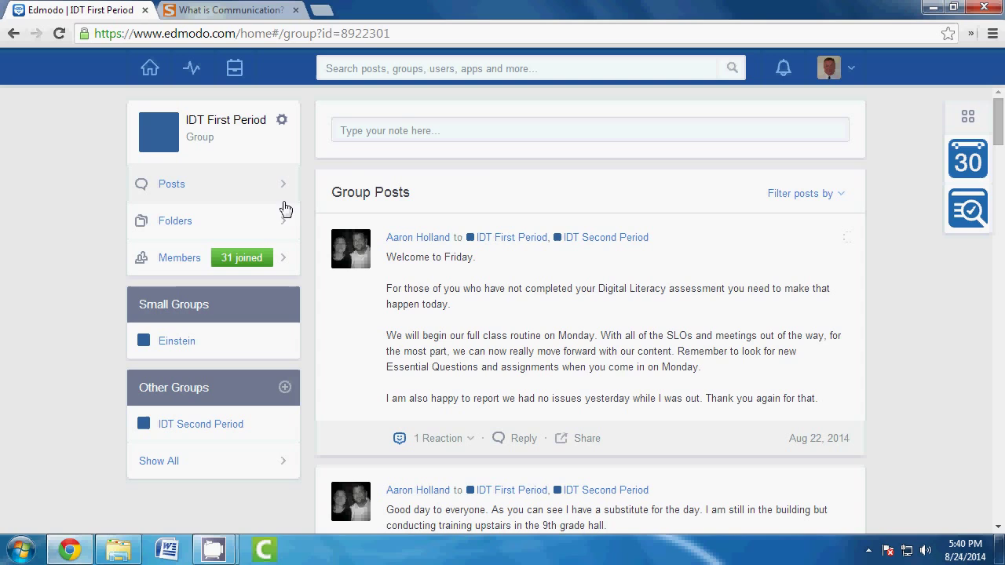
left_click(783, 69)
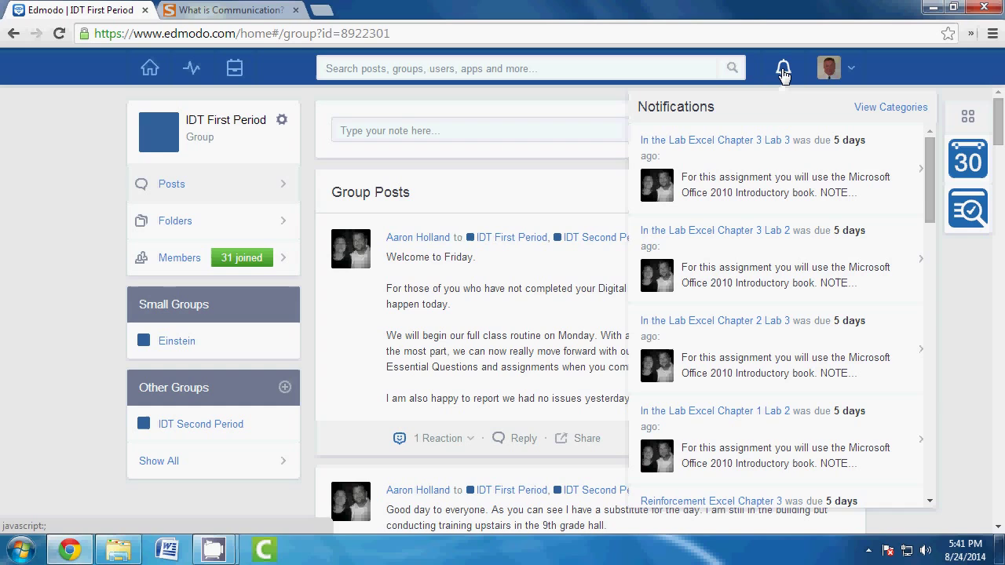
left_click(782, 70)
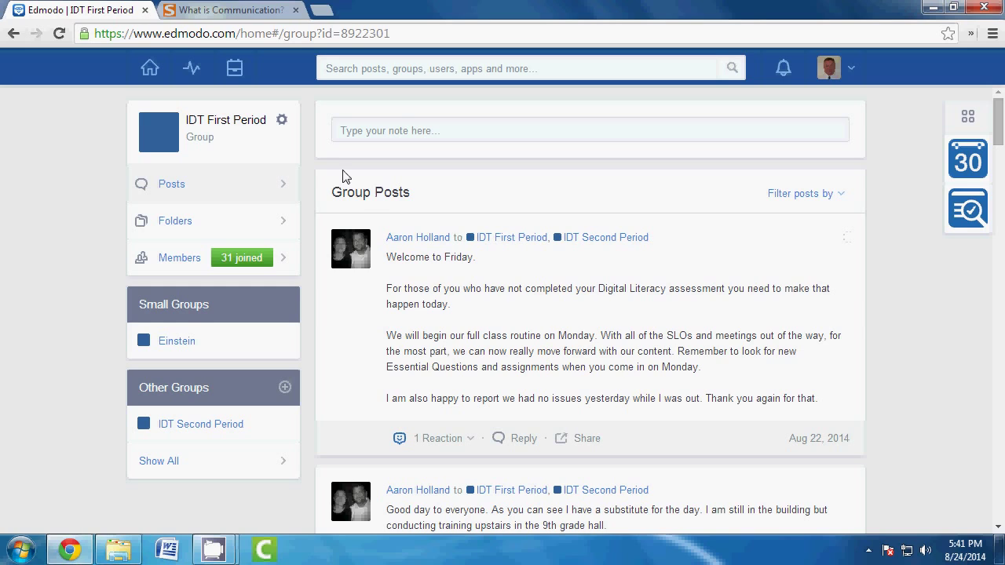
- Examine the IDT First Period progress page for the turn-in status of each assignment
left_click(191, 70)
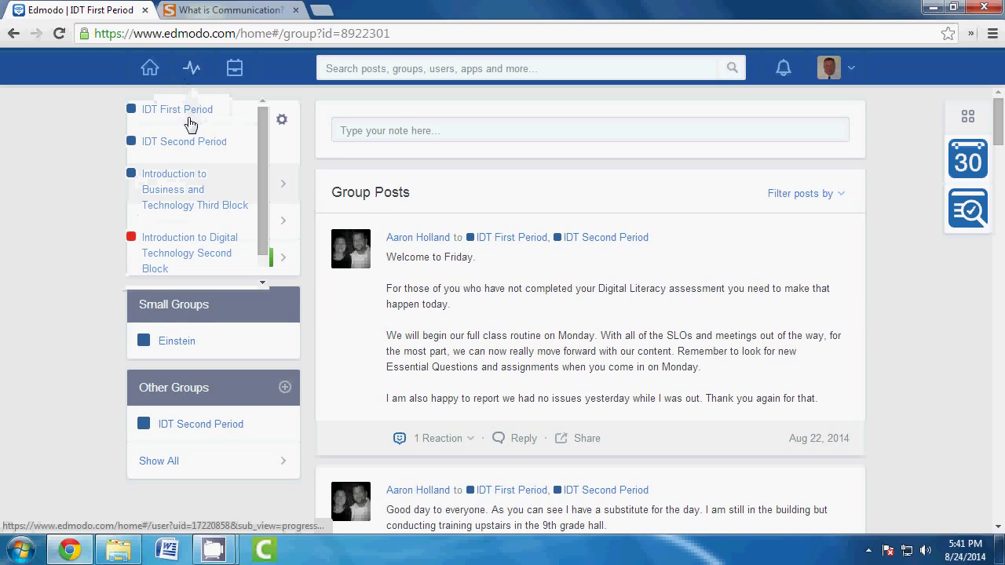
left_click(192, 112)
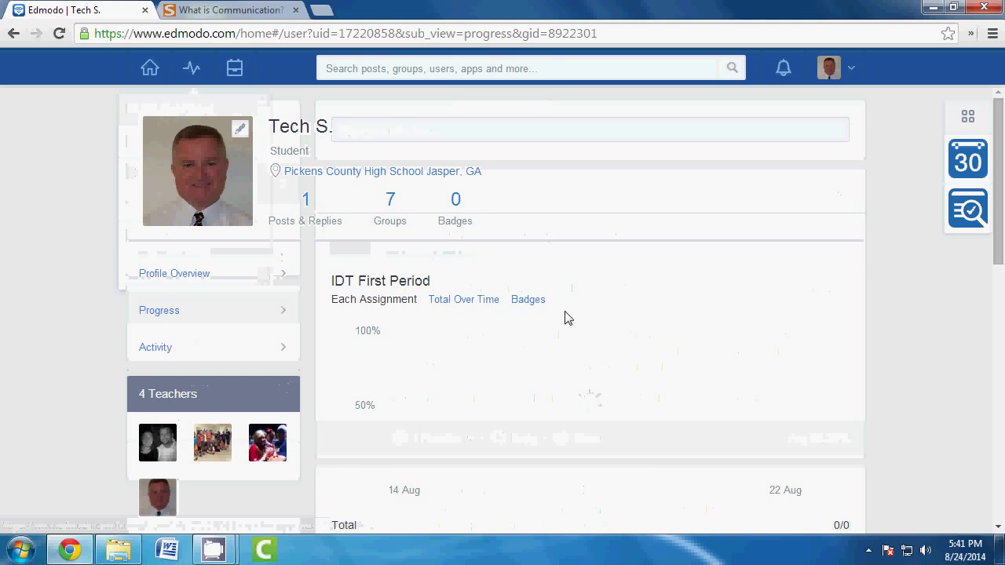
scroll(575, 330, "down", 4)
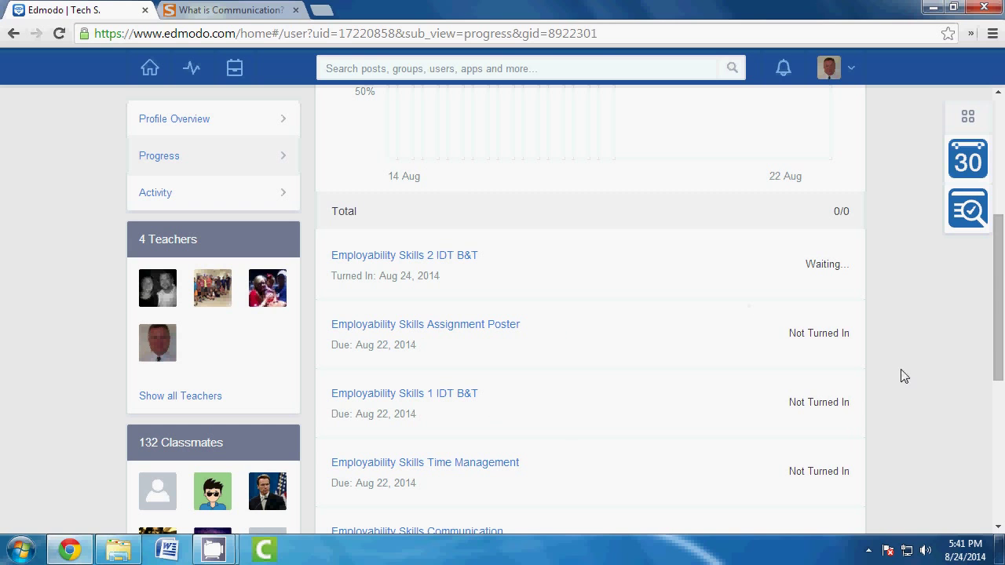
scroll(611, 455, "down", 3)
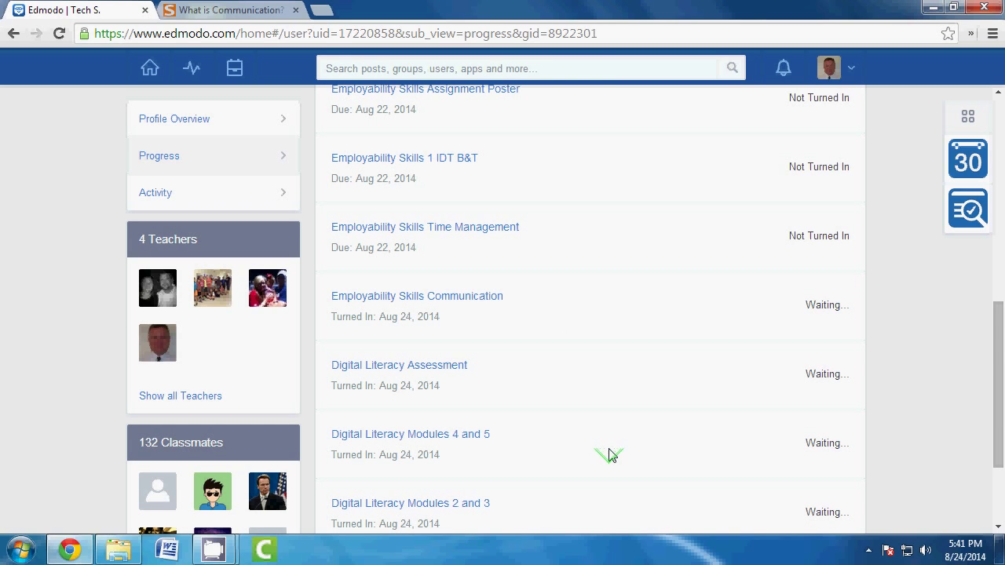
scroll(611, 456, "down", 2)
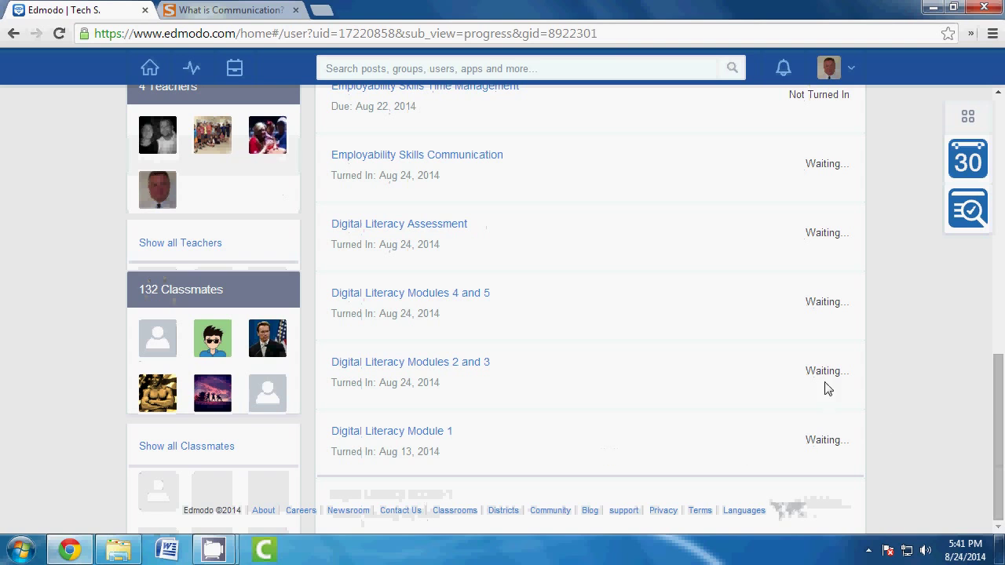
scroll(829, 428, "up", 3)
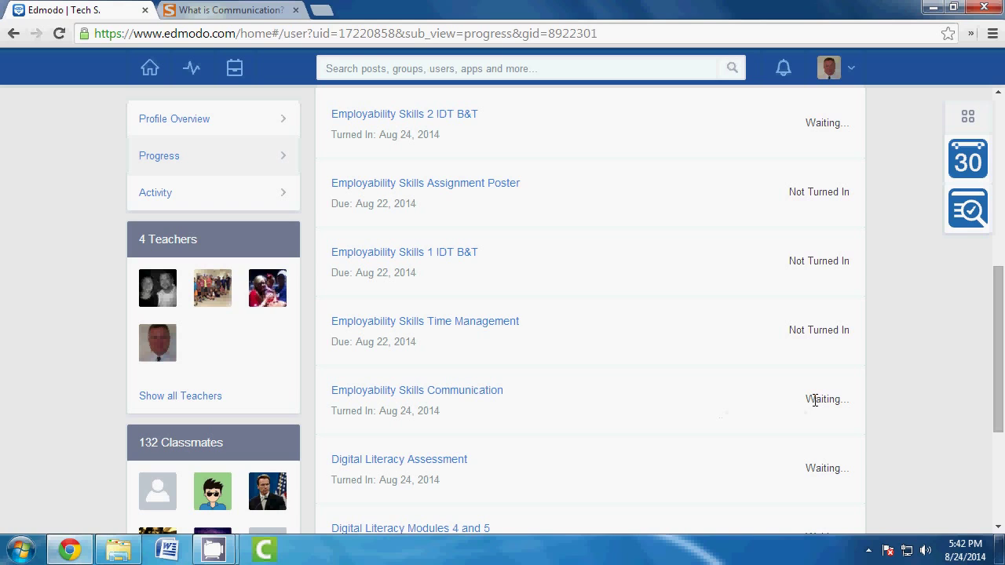
scroll(821, 471, "down", 3)
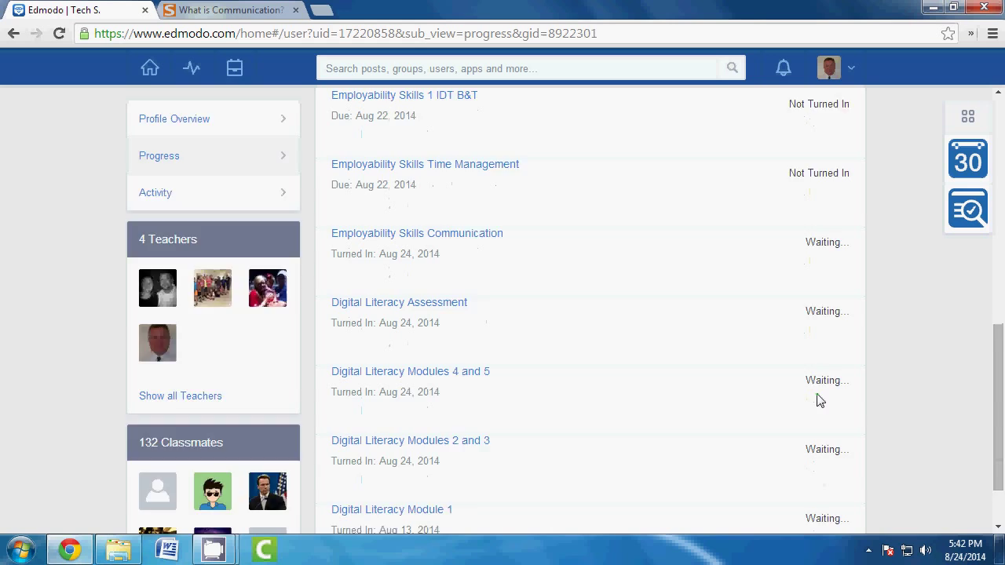
scroll(817, 428, "up", 5)
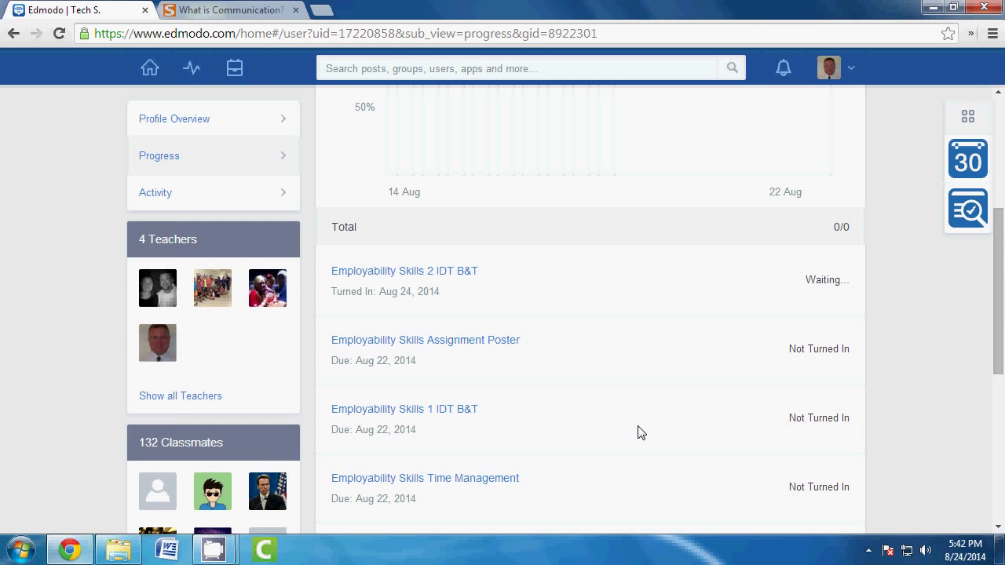
scroll(638, 432, "down", 1)
scroll(638, 432, "up", 1)
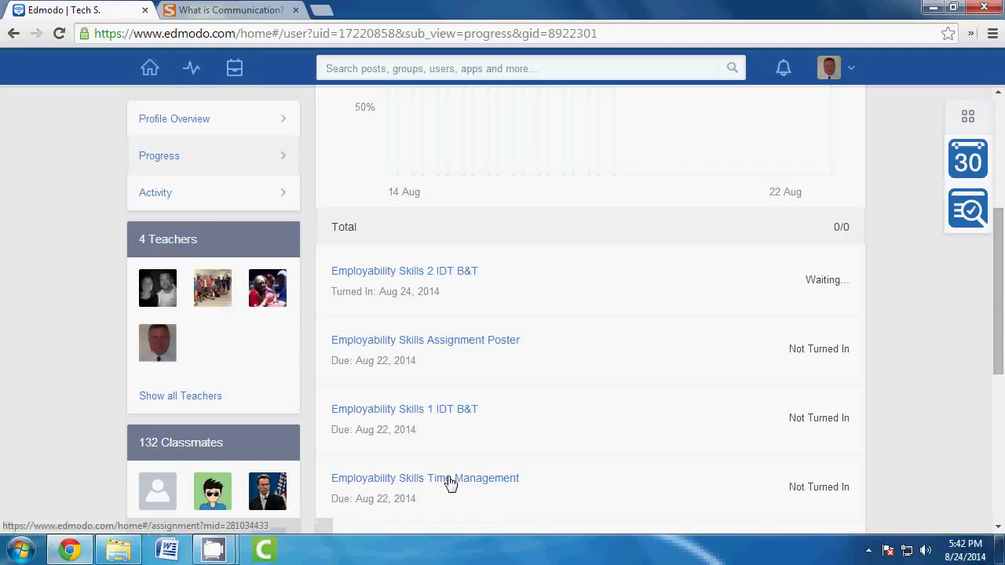
- Respond to the Employability Skills Time Management assignment with "Completed." and rate it with the first face, the grinning one
left_click(399, 480)
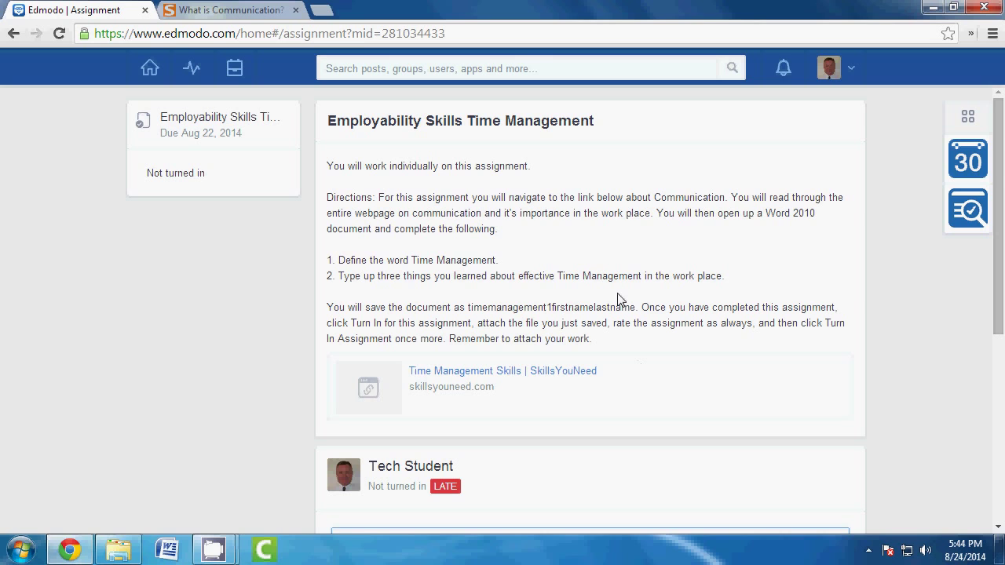
scroll(482, 320, "down", 4)
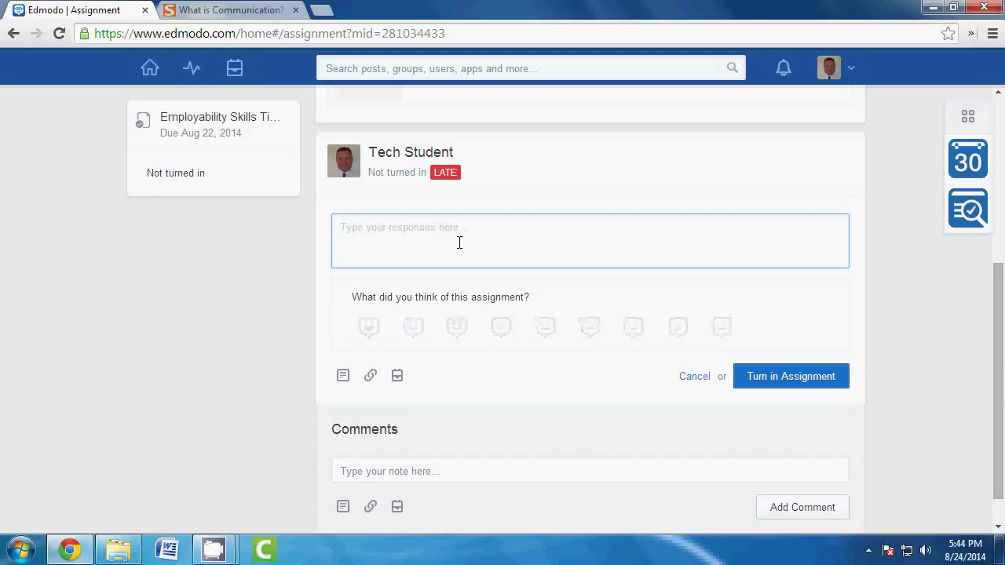
type("Completeed")
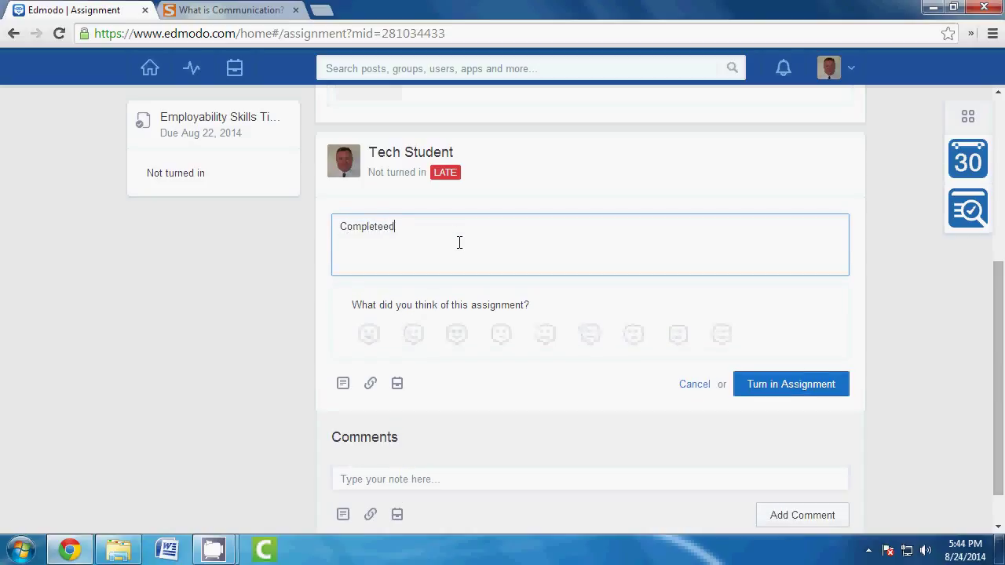
key("BackSpace")
key("BackSpace")
key("BackSpace")
type("d.")
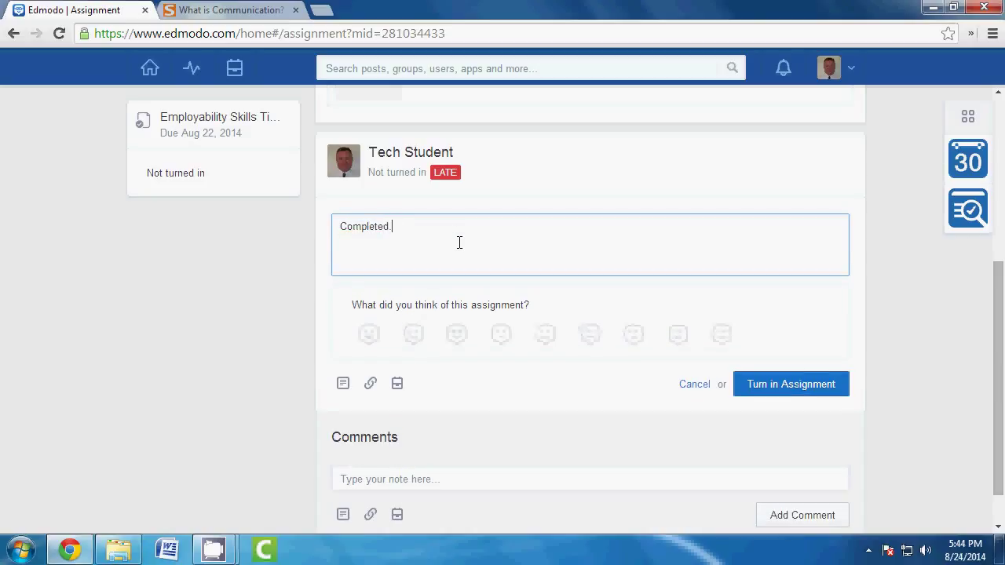
left_click(369, 337)
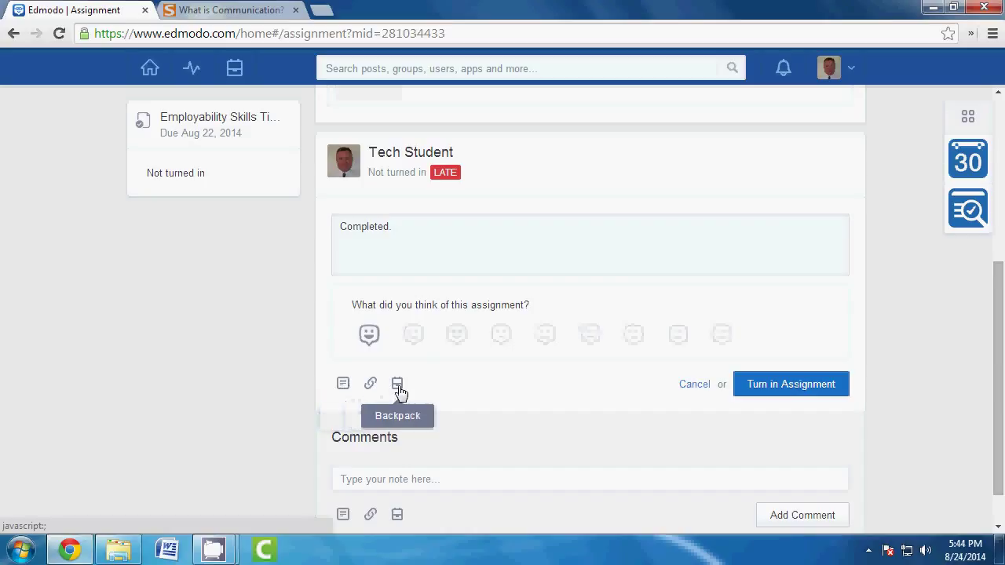
- Attach the communication1 Word document from the desktop's 1st Period folder and turn in the assignment
left_click(342, 385)
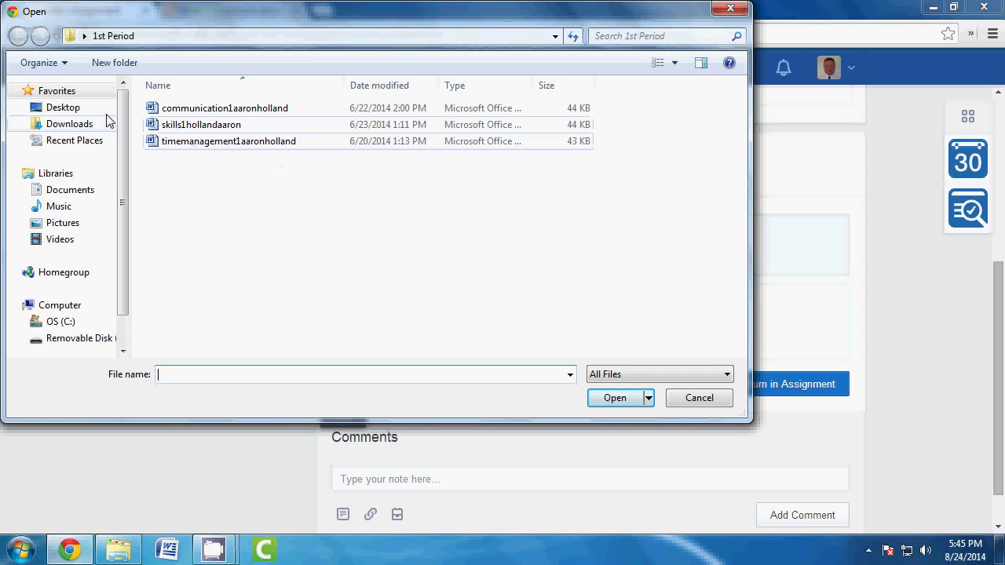
left_click(62, 107)
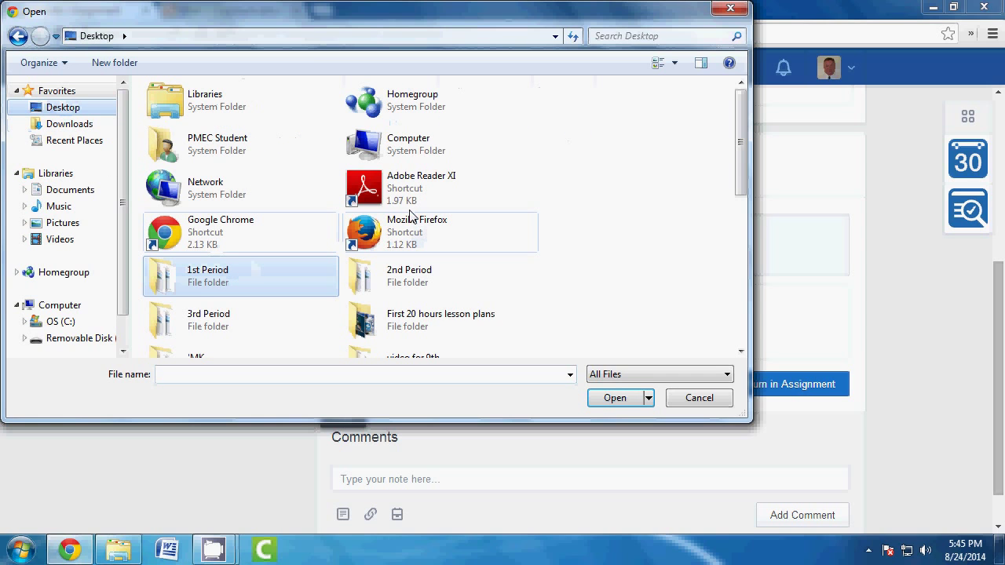
left_click(203, 284)
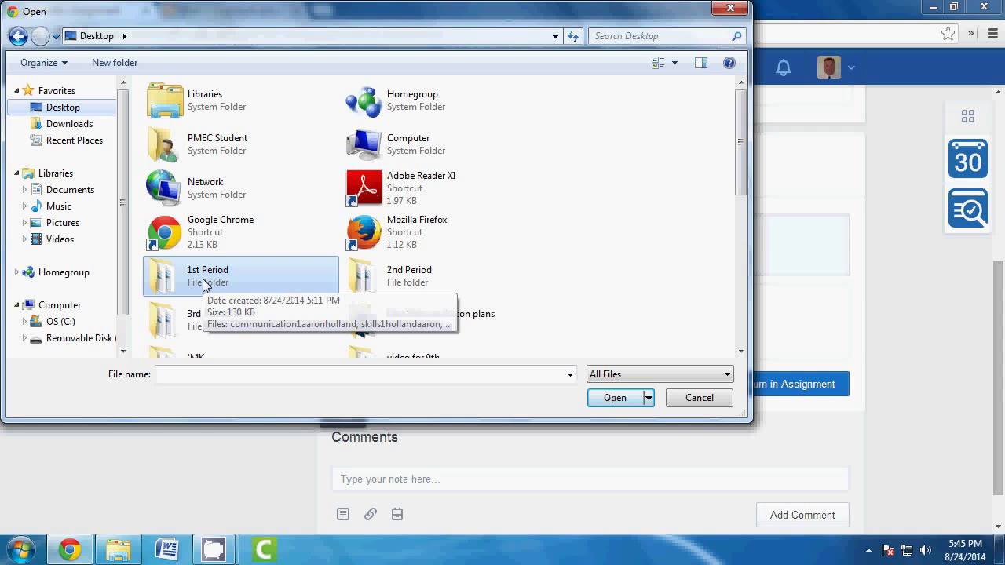
double_click(202, 285)
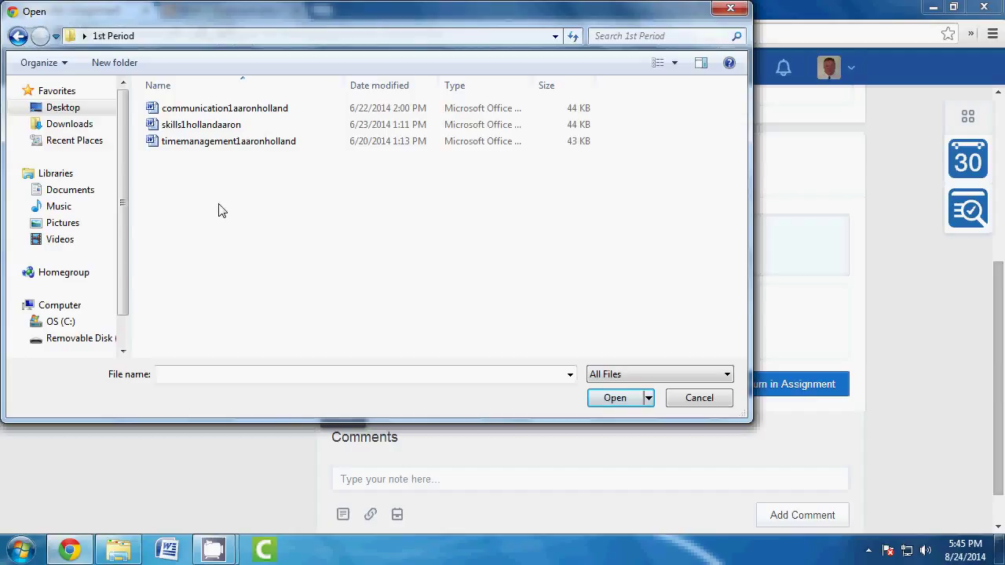
double_click(252, 114)
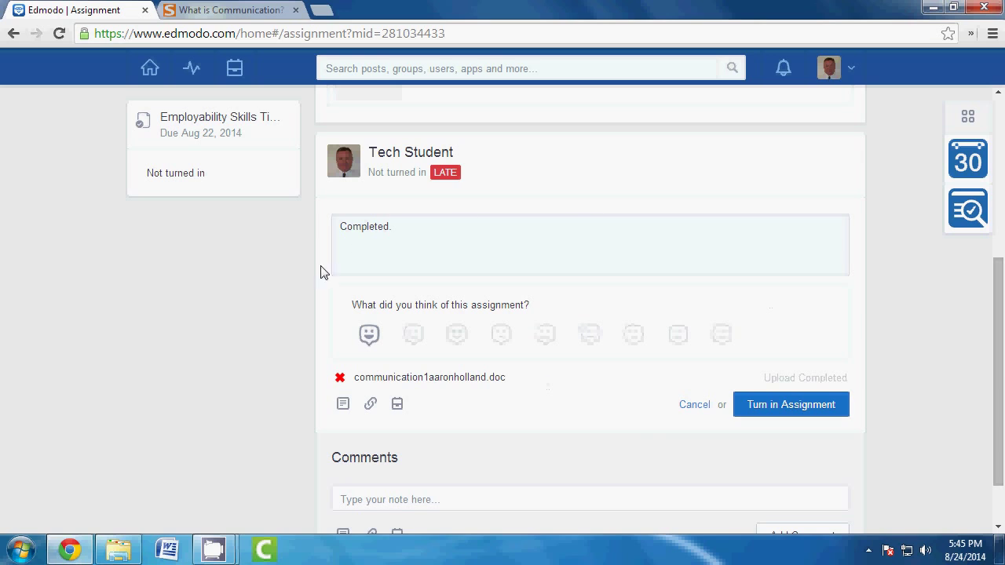
left_click(787, 413)
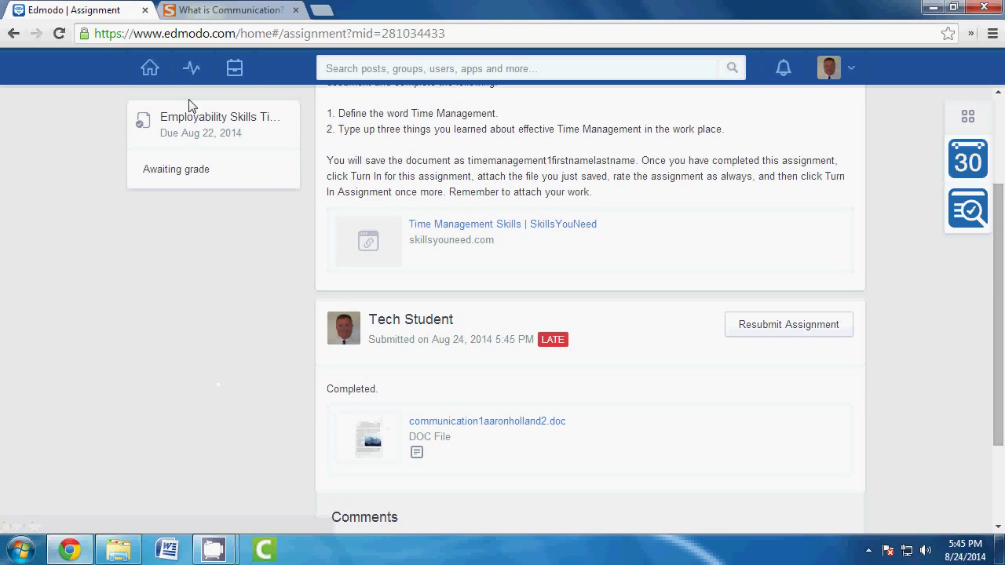
- Return to the IDT First Period progress page and open the Employability Skills 1 IDT B&T assignment
left_click(193, 69)
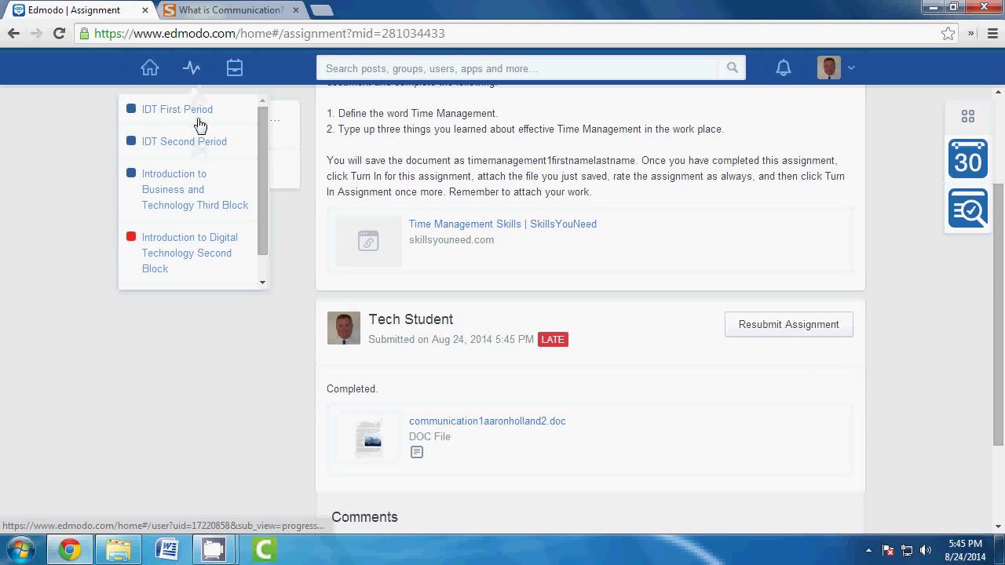
left_click(198, 113)
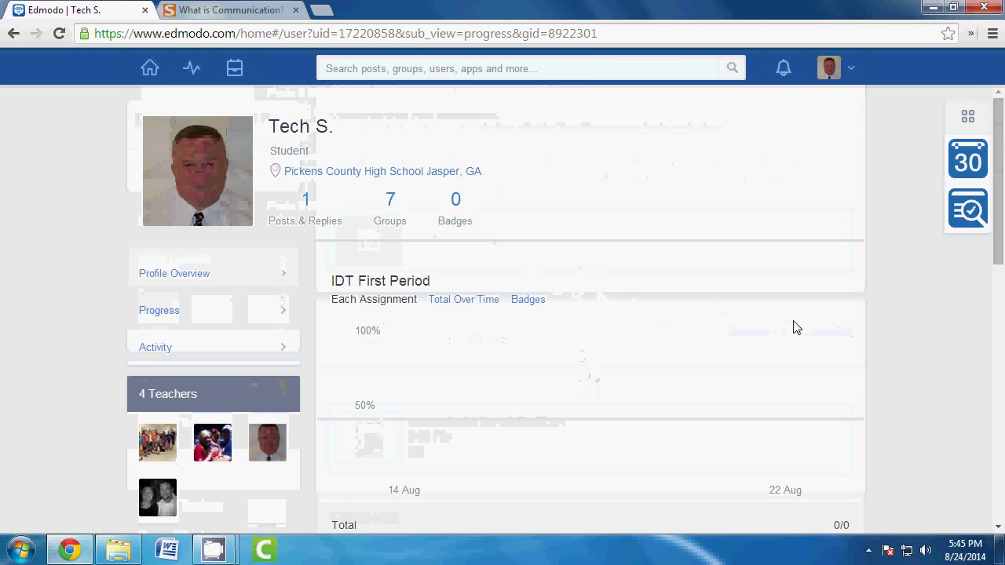
scroll(798, 322, "down", 5)
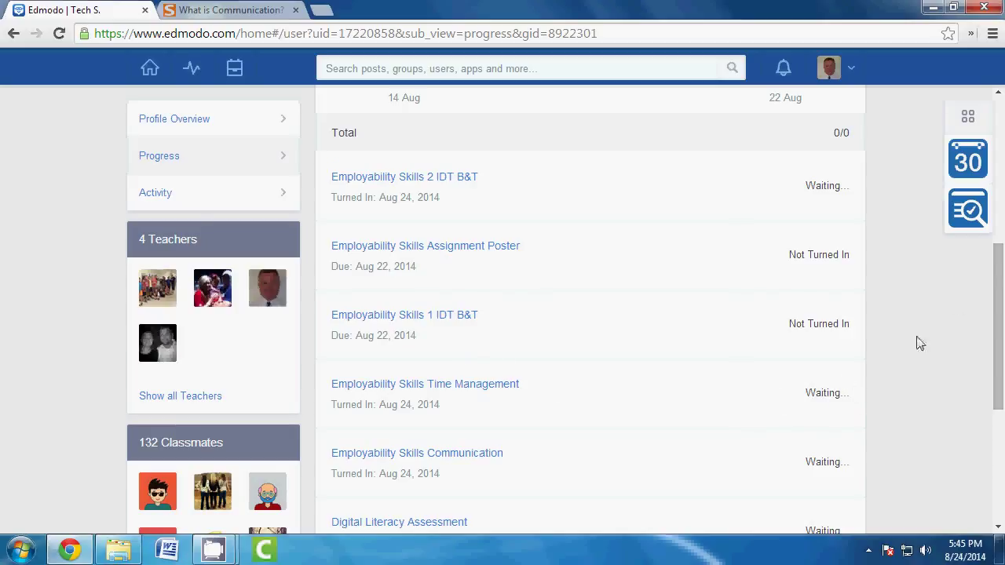
left_click(391, 322)
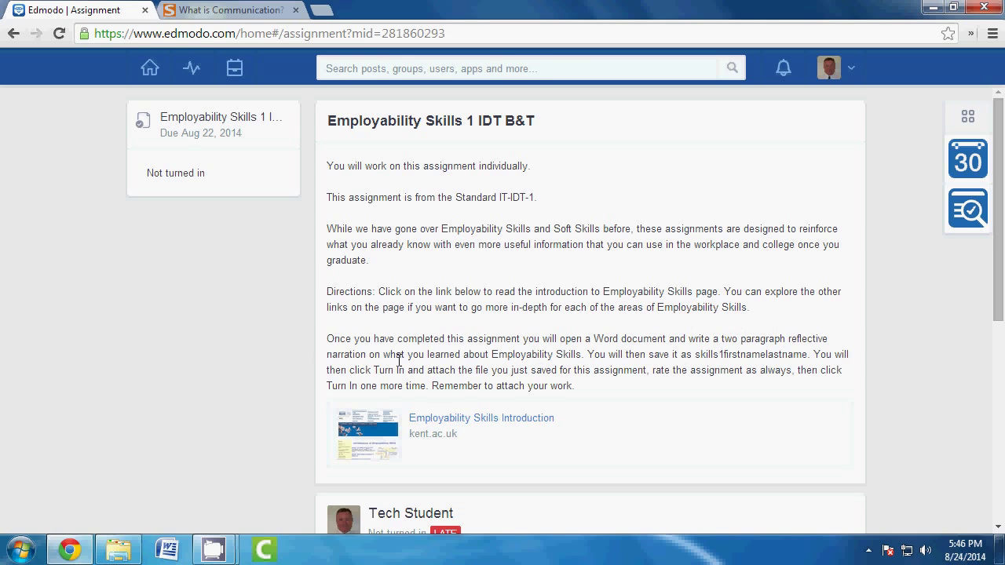
- Enter "Completed" as the response to the Employability Skills 1 assignment and rate it with the last face
scroll(369, 361, "down", 2)
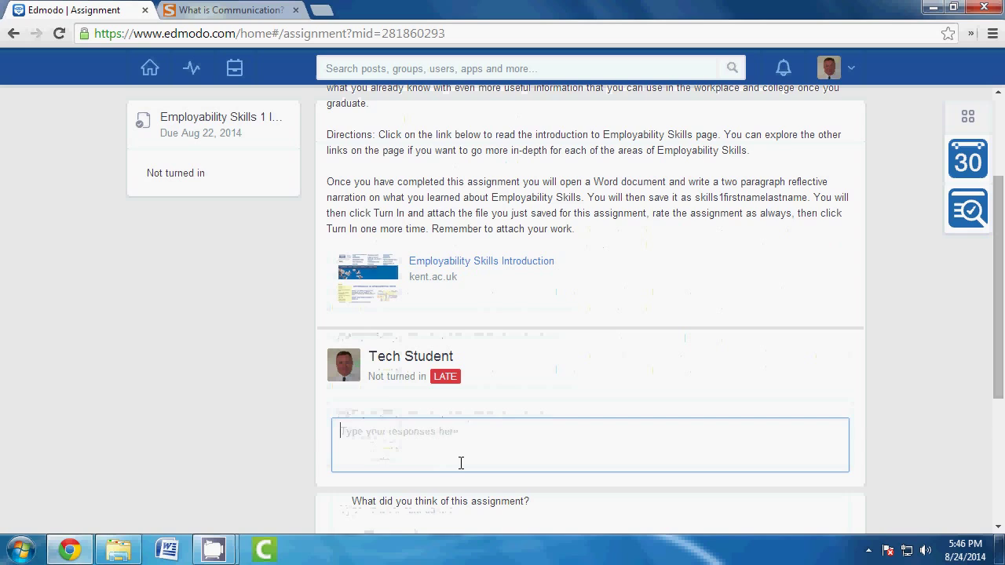
left_click(464, 459)
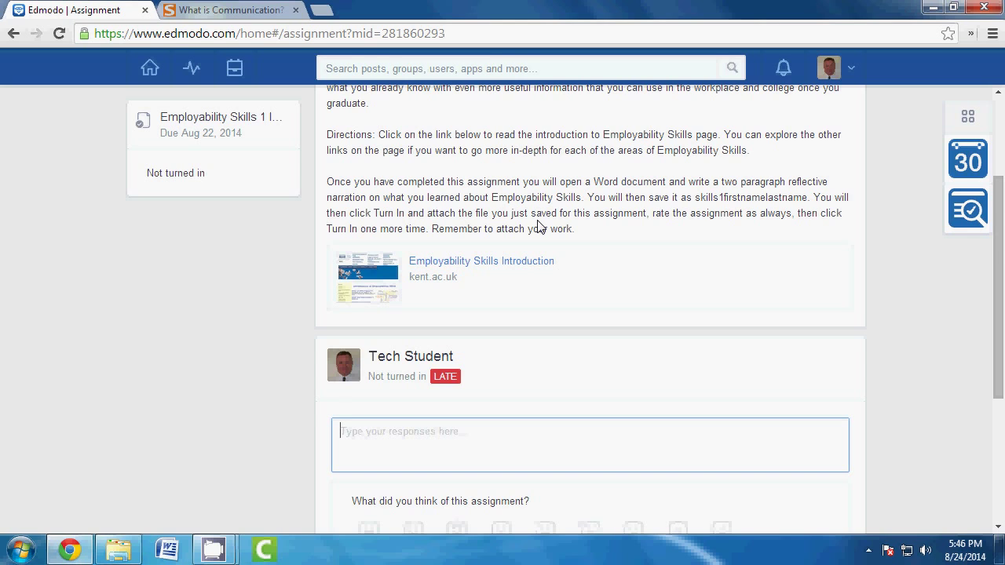
scroll(539, 227, "down", 2)
type("C")
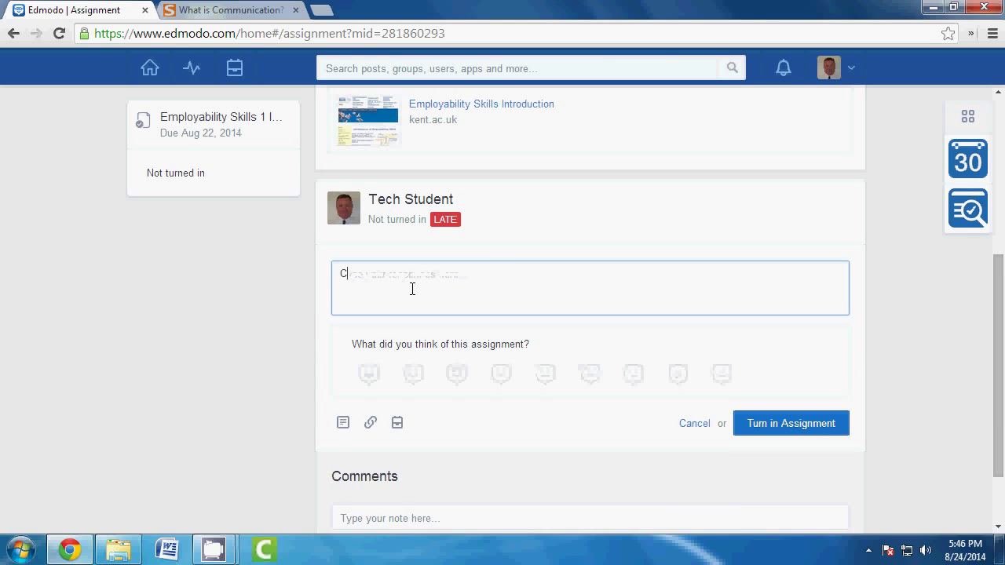
type("mple")
key("BackSpace")
key("BackSpace")
key("BackSpace")
key("BackSpace")
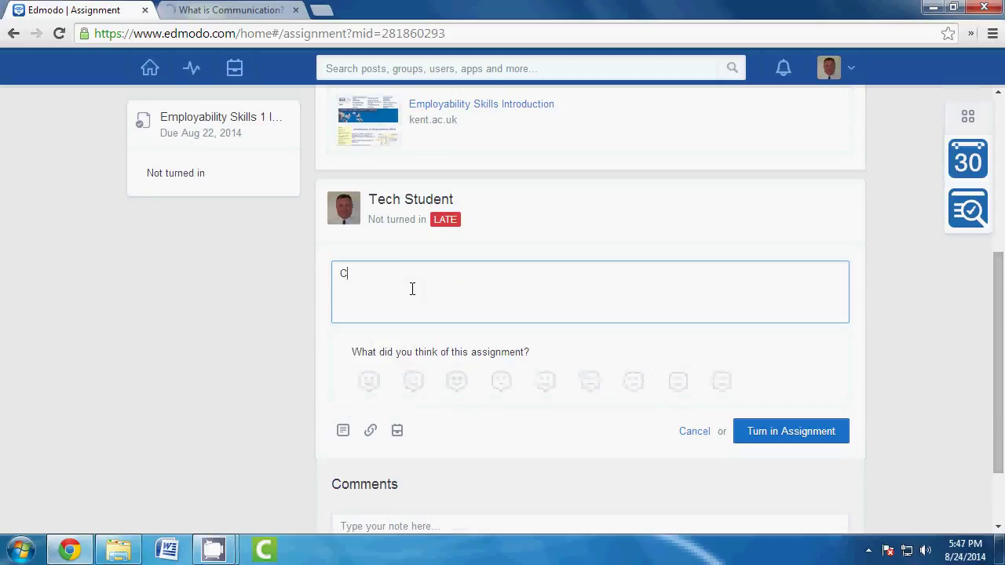
type("ompleted")
left_click(721, 383)
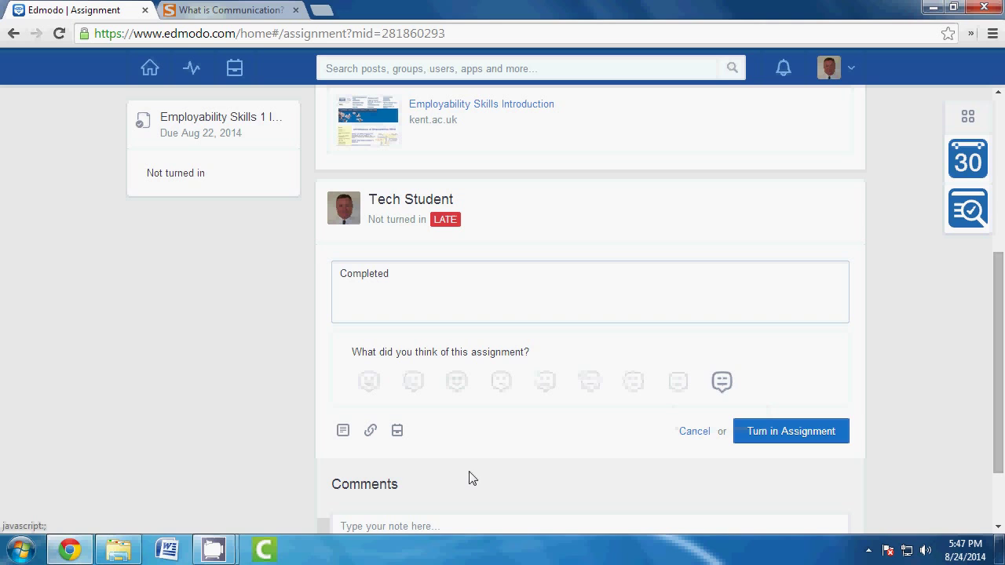
- Attach the skills1 Word document from the 1st Period folder and turn in the Employability Skills 1 assignment
left_click(344, 432)
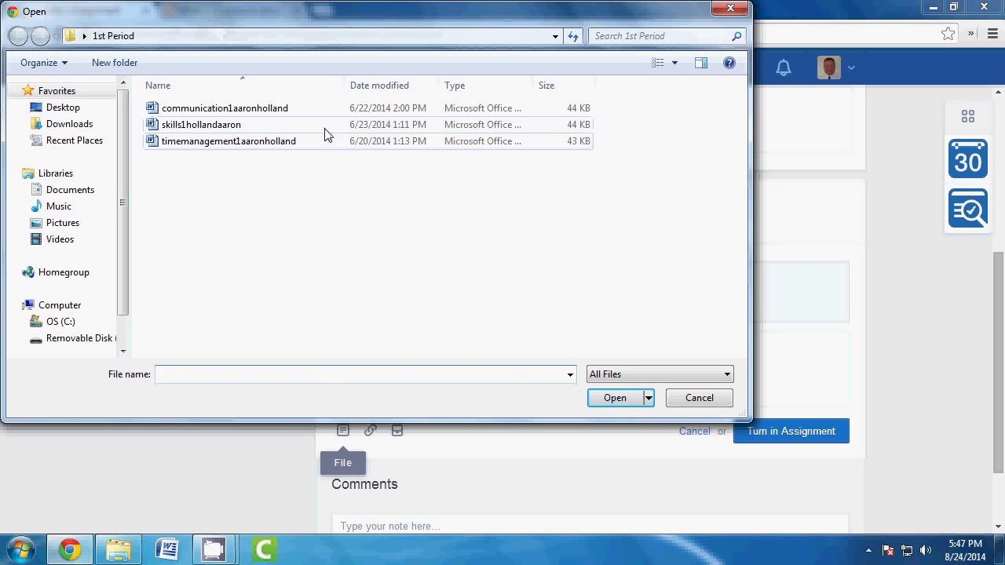
double_click(196, 128)
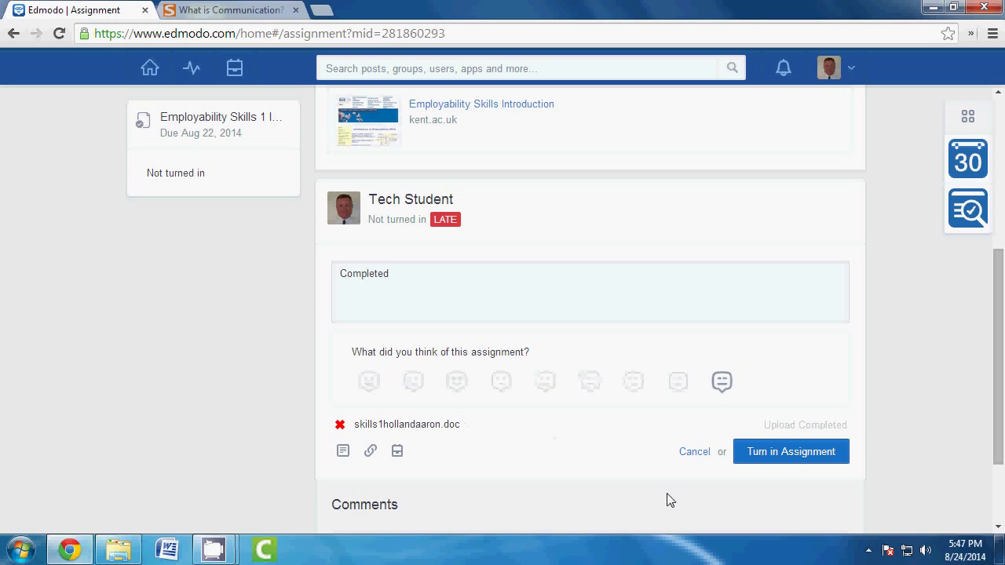
left_click(808, 456)
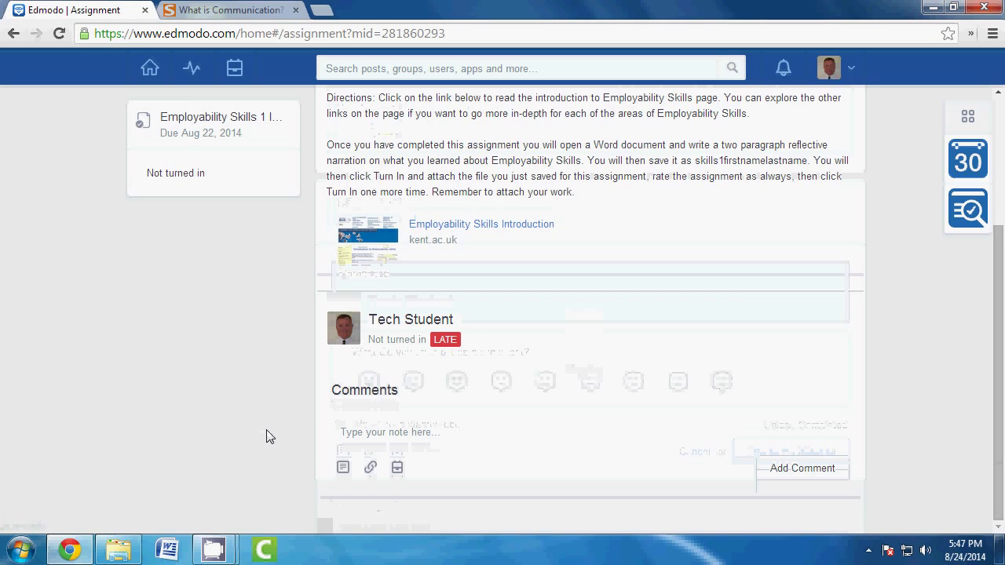
- Leave the submitted Employability Skills 1 assignment and reopen the progress page for IDT First Period
scroll(321, 205, "up", 3)
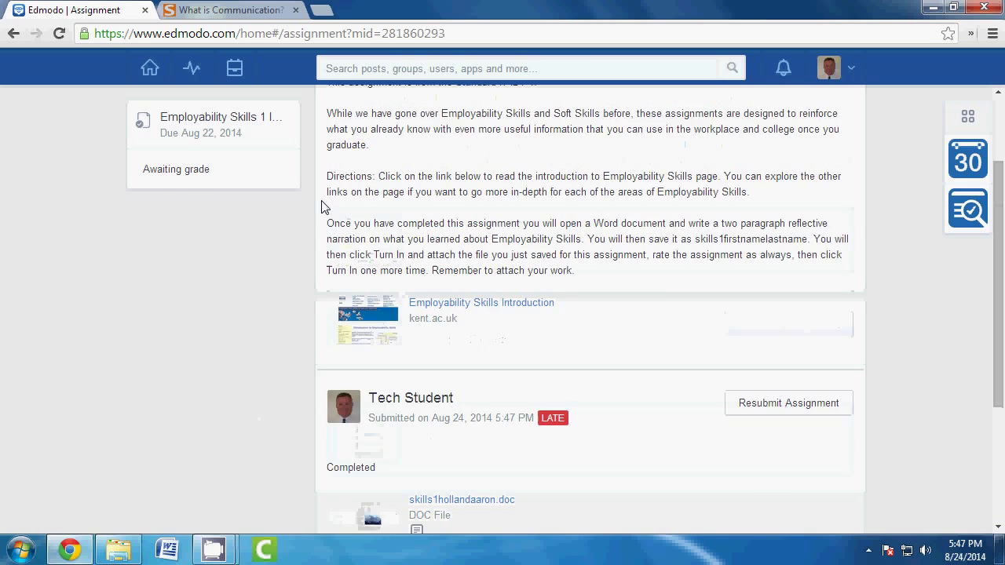
left_click(191, 68)
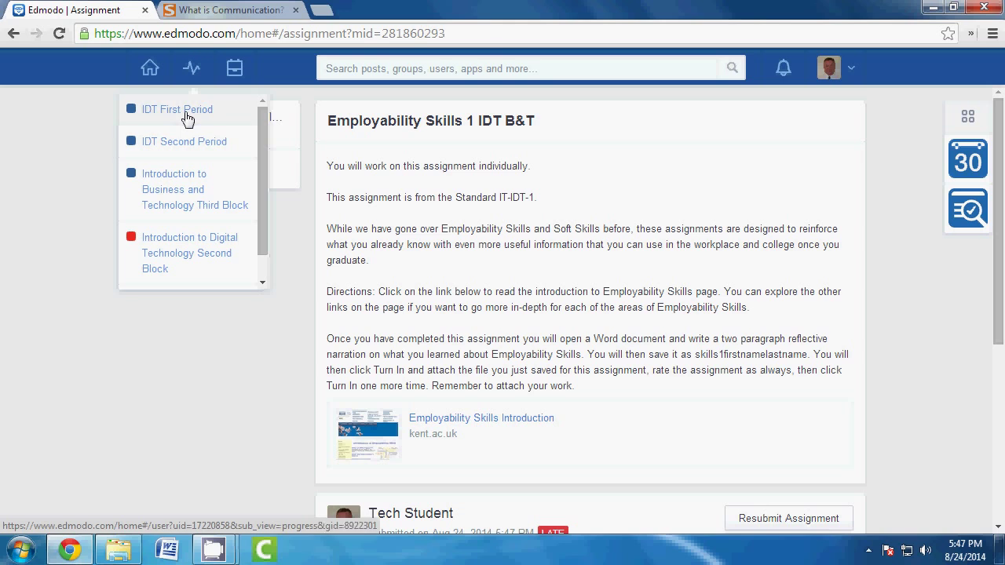
left_click(186, 118)
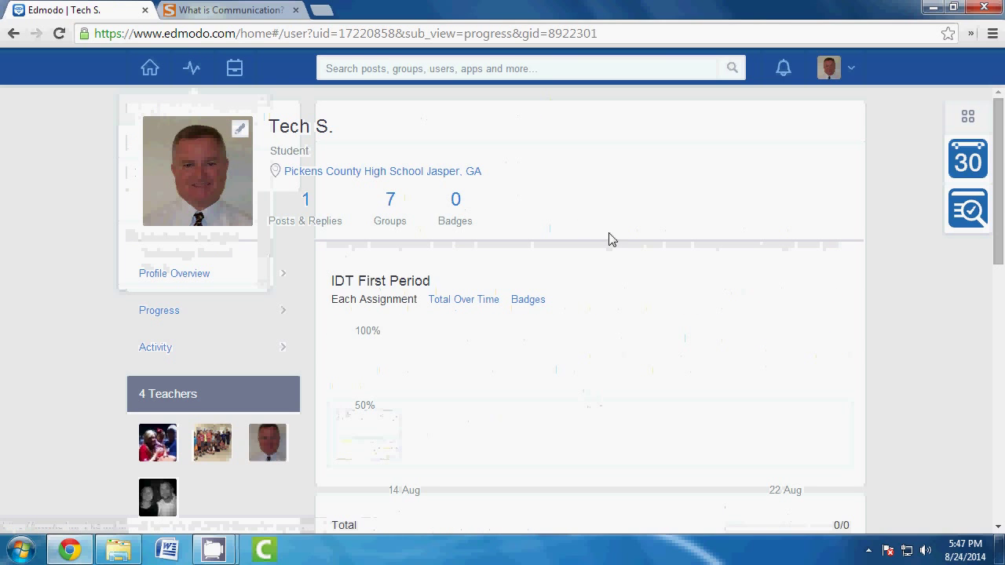
- Review the turn-in status of each assignment in the IDT First Period list, from Employability Skills 2 down to Digital Literacy Module 1
scroll(660, 284, "down", 5)
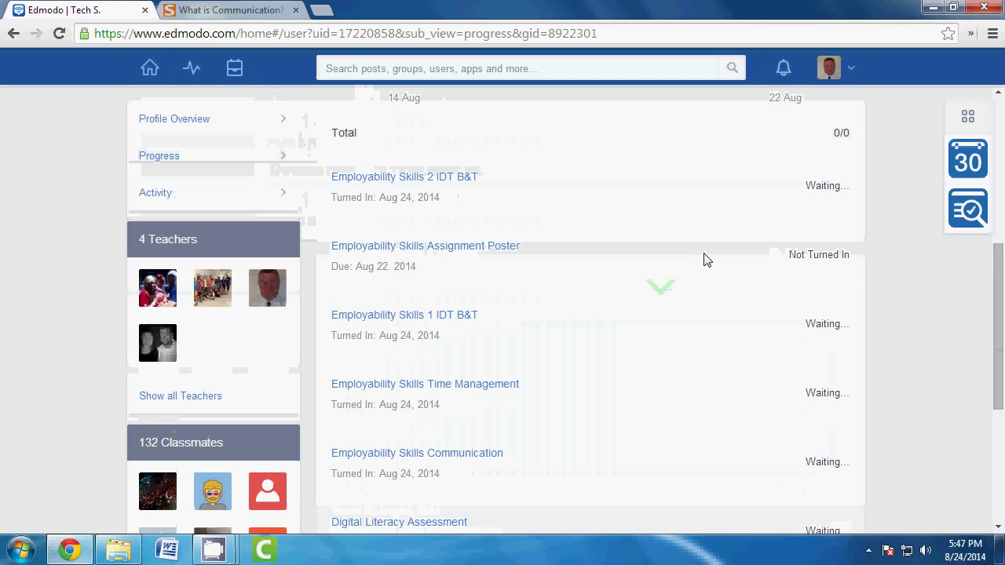
scroll(666, 245, "down", 1)
scroll(667, 245, "down", 3)
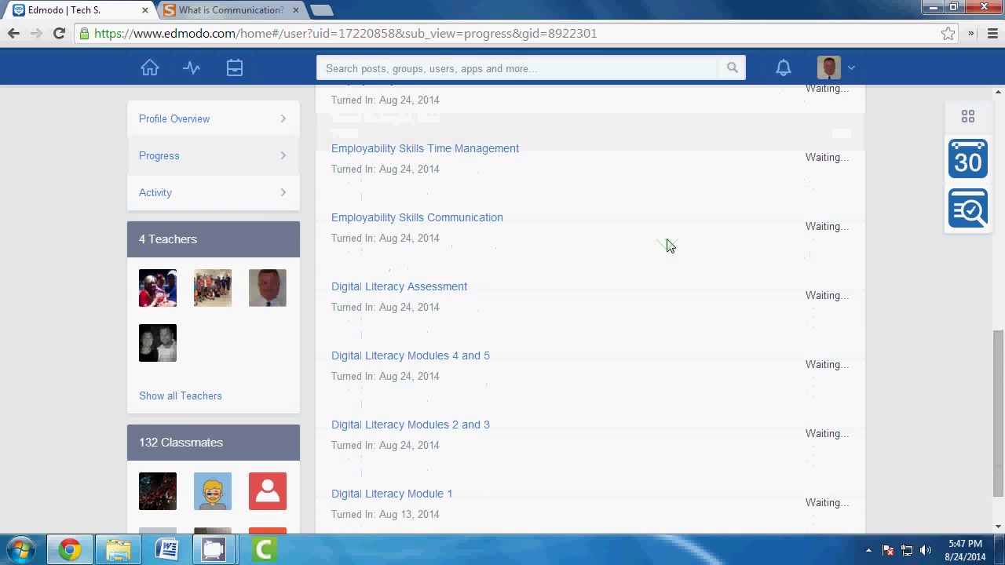
scroll(667, 244, "up", 5)
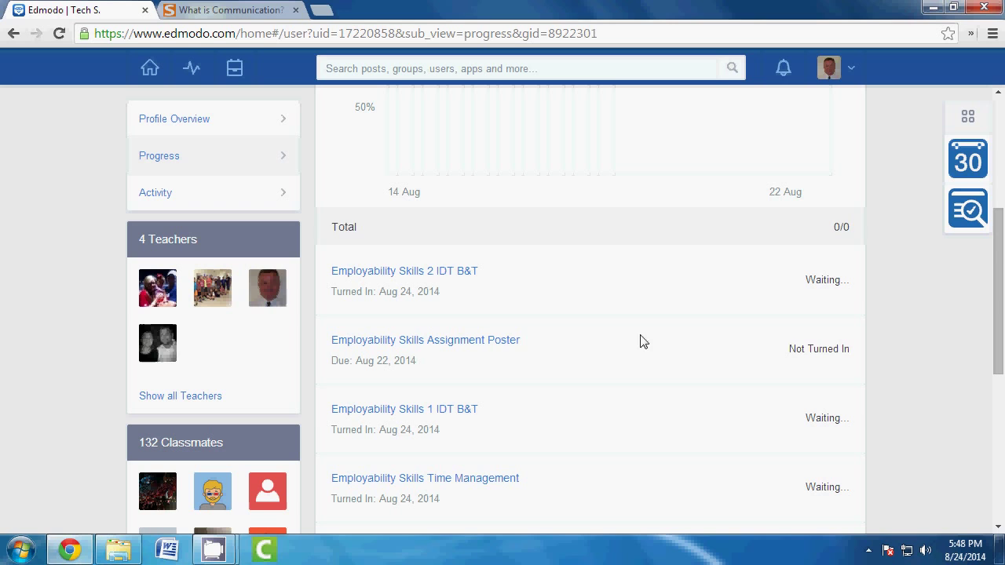
scroll(833, 287, "down", 5)
scroll(828, 414, "up", 1)
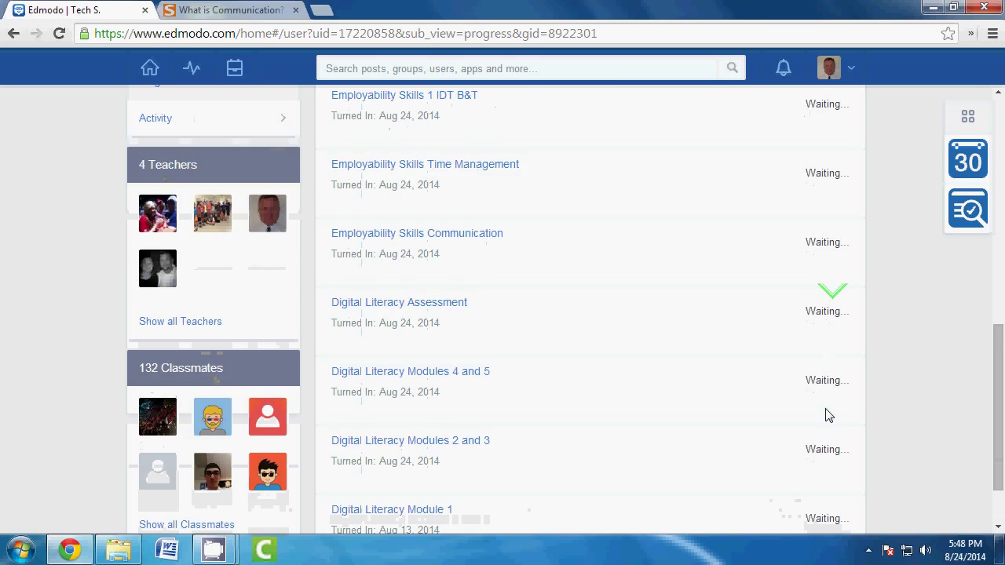
scroll(828, 415, "up", 3)
scroll(826, 408, "down", 4)
scroll(828, 411, "up", 1)
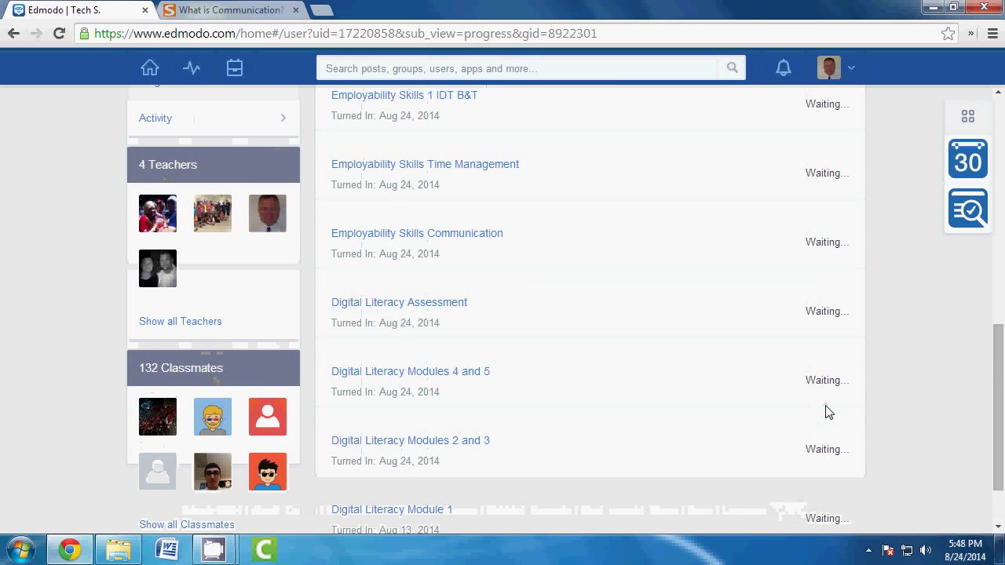
scroll(777, 394, "up", 4)
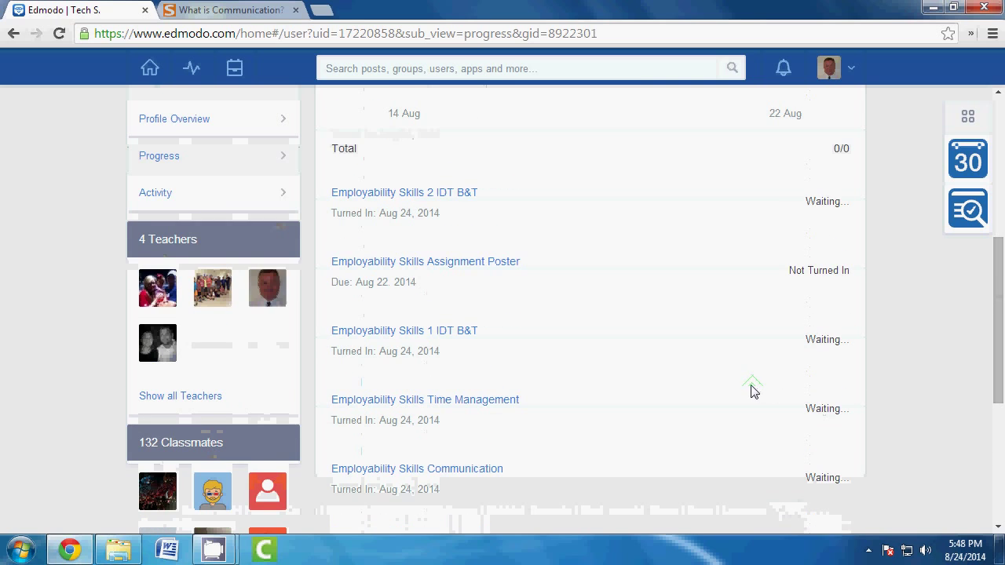
scroll(751, 389, "up", 4)
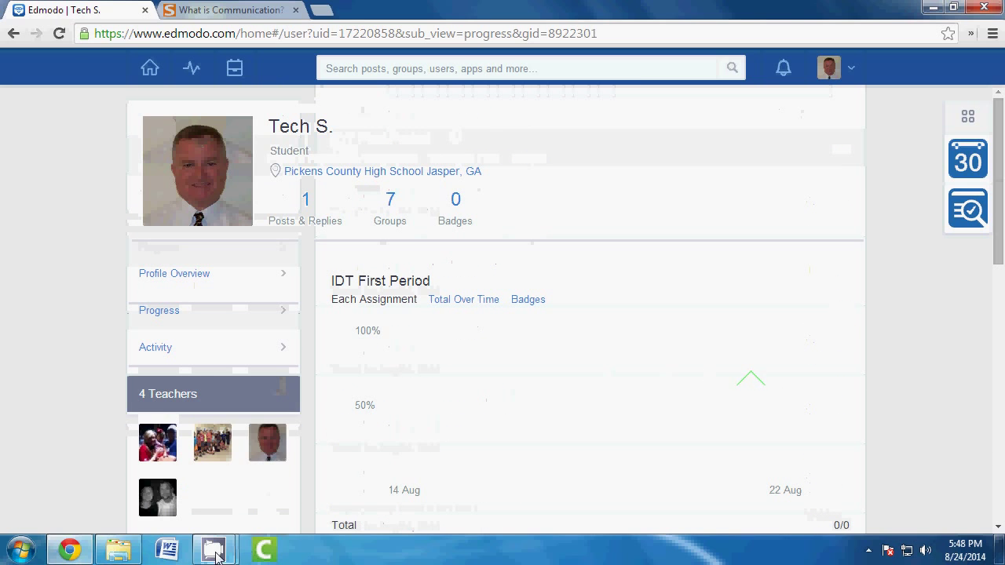
mouse_move(212, 552)
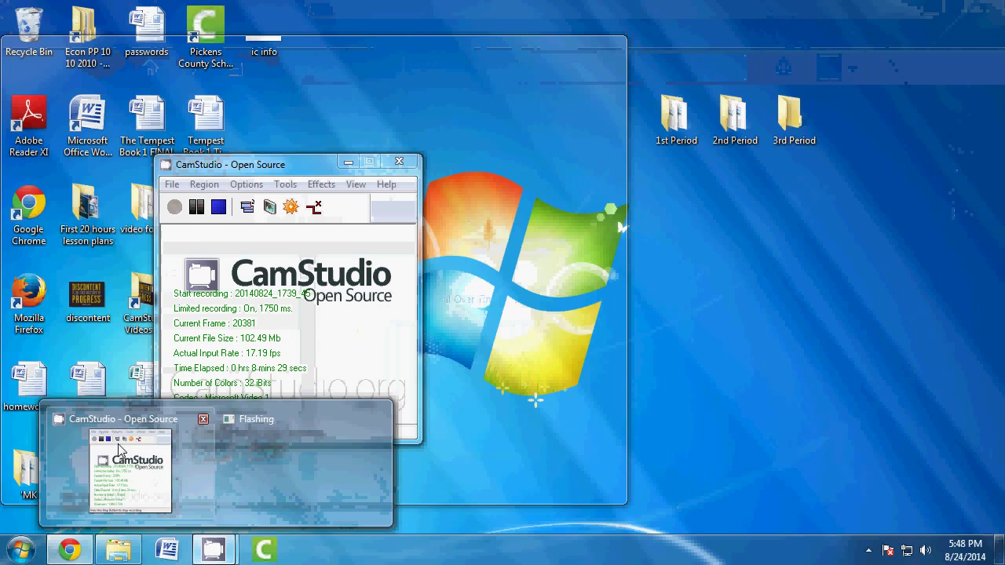
left_click(119, 449)
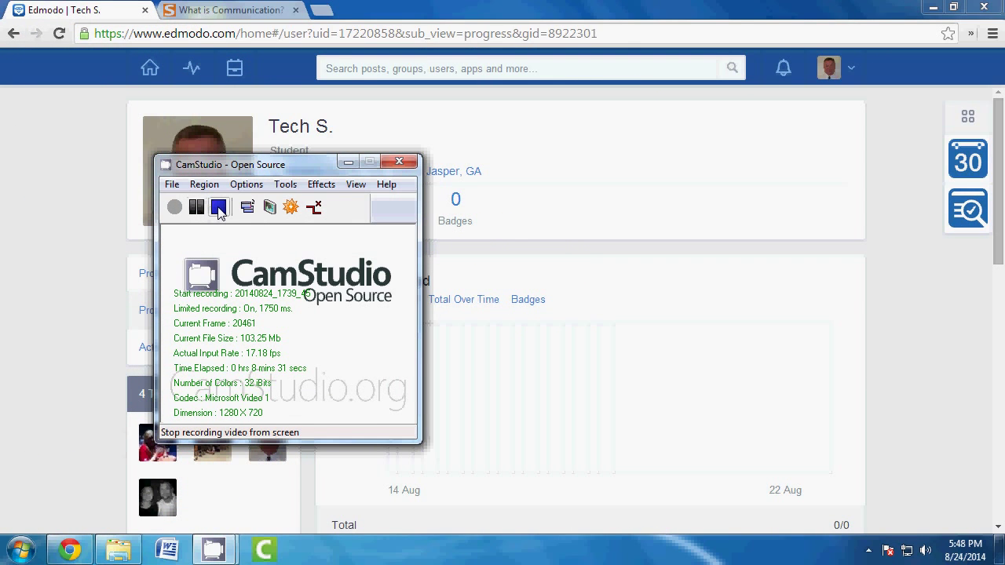